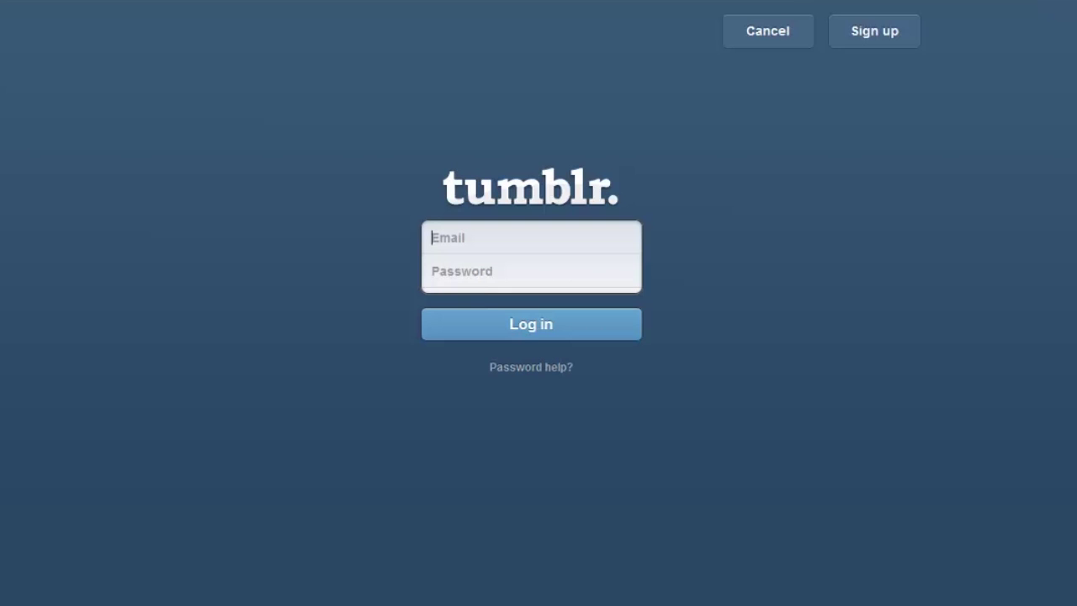
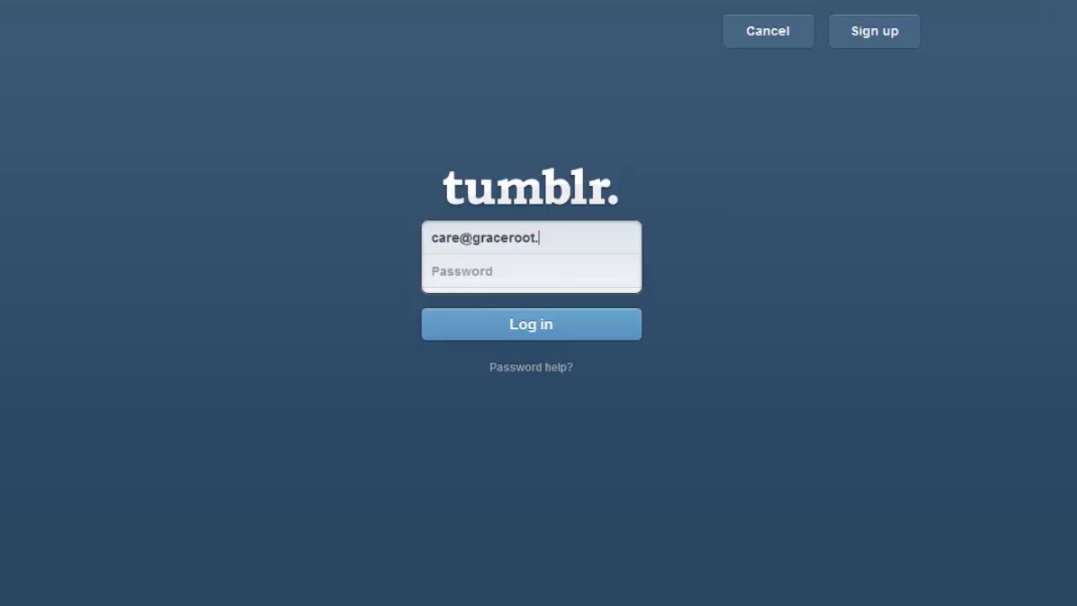
key("Tab")
type("••")
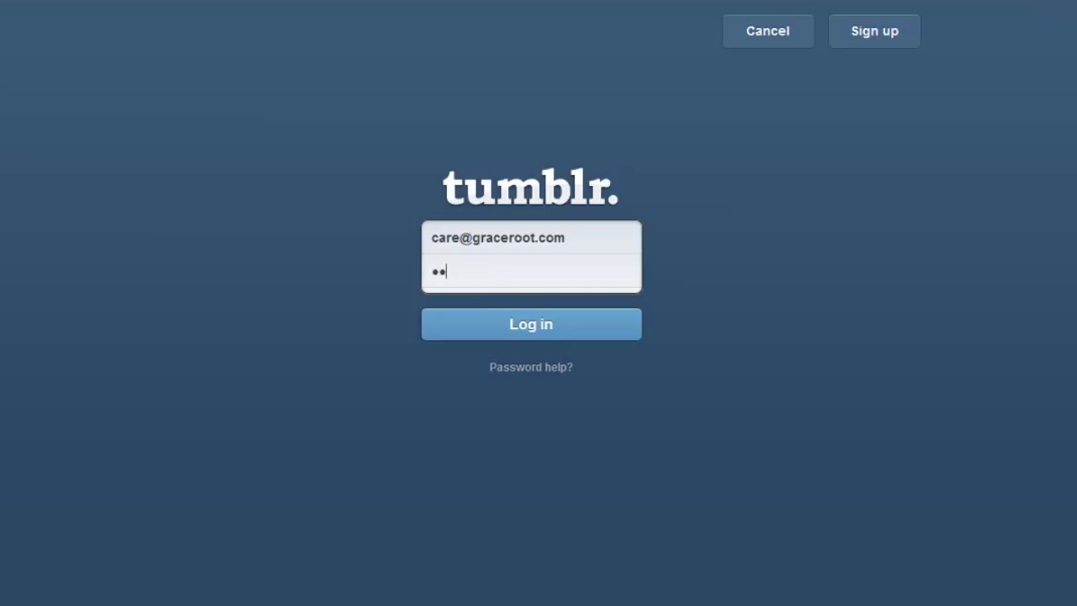
type("•••••••")
key("Return")
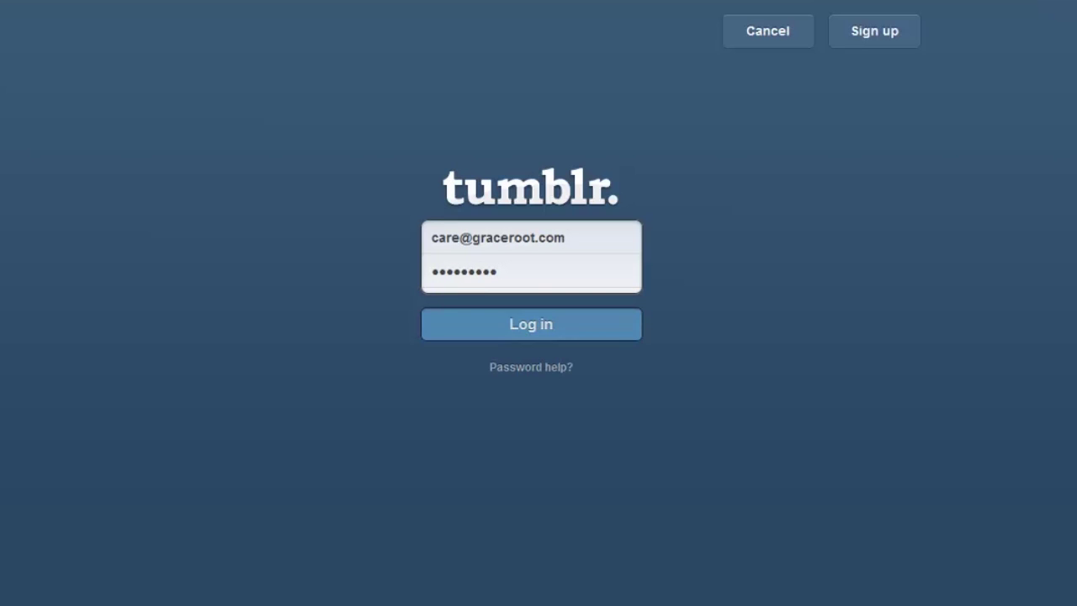
key("Return")
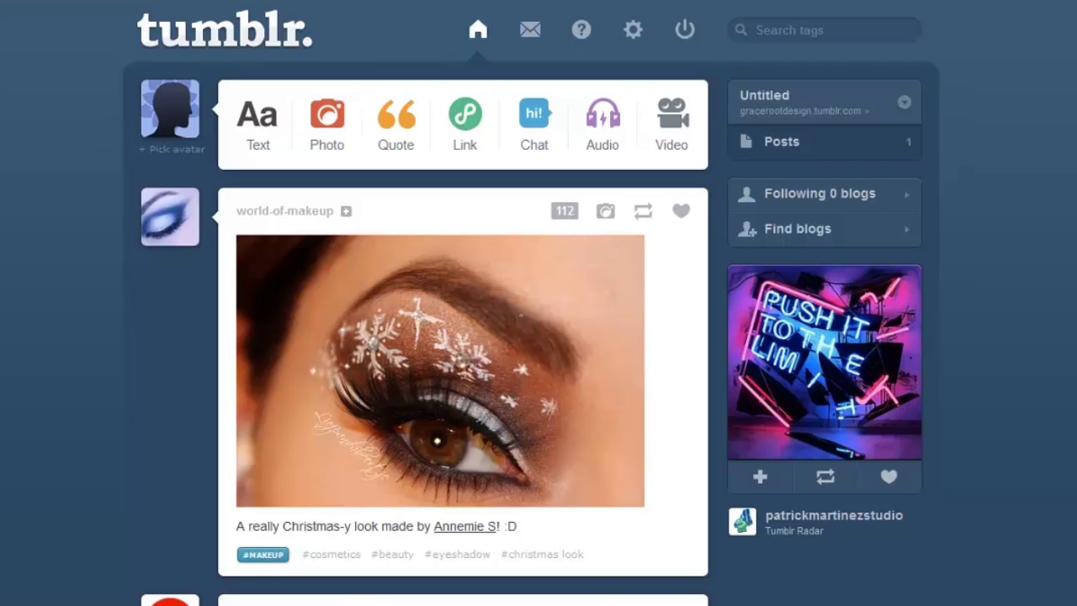
- Show the blog's own posts from the dashboard's Posts link in the sidebar
left_click(782, 141)
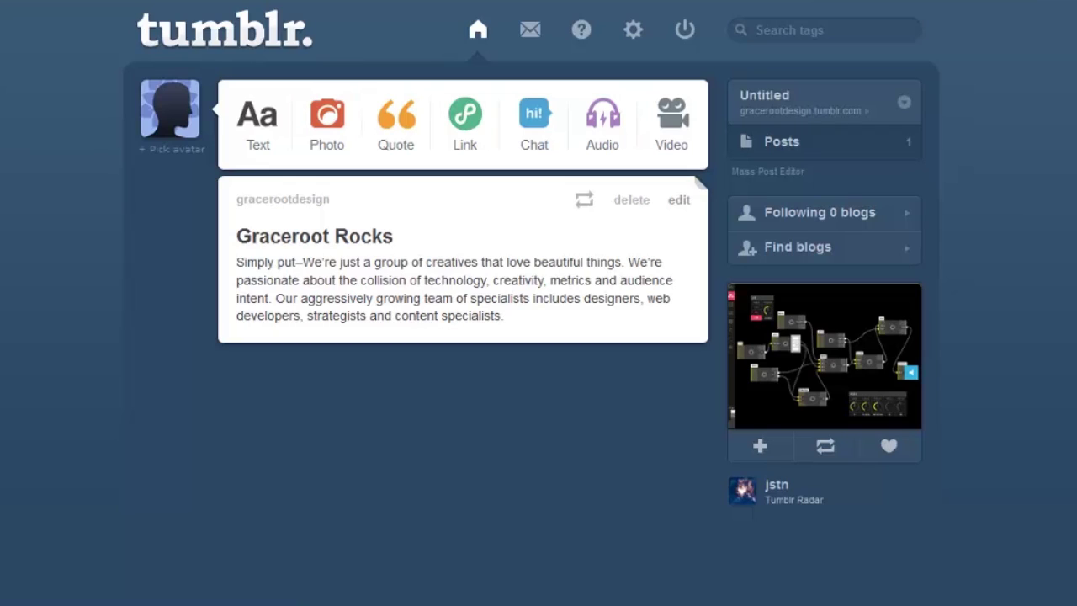
- Edit the 'Graceroot Rocks' text post from its post card
left_click(679, 199)
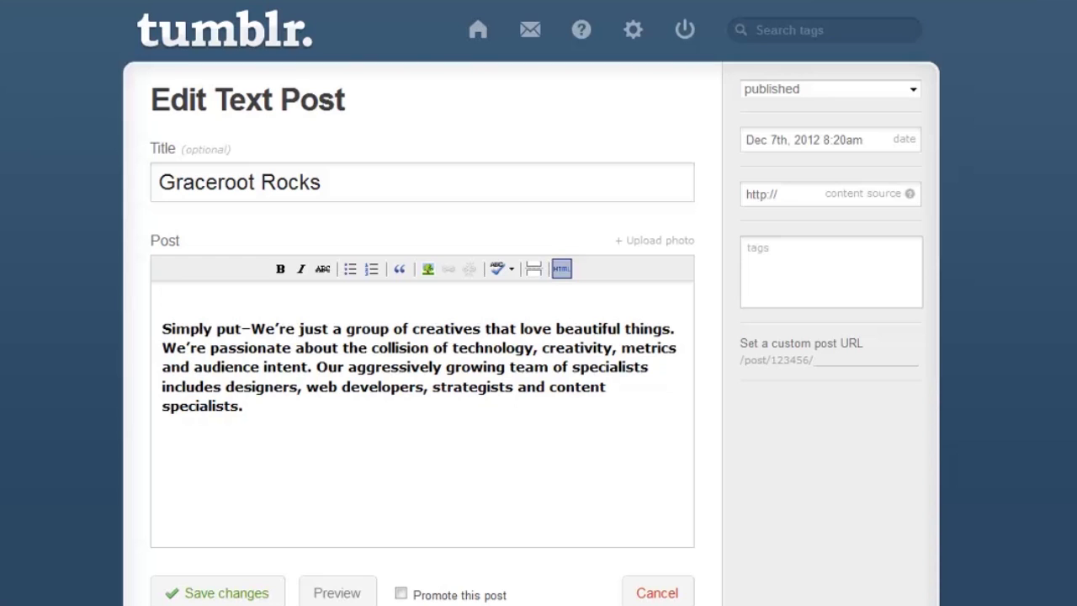
- Open the post body's HTML Source Editor and move it right of the post
left_click(561, 268)
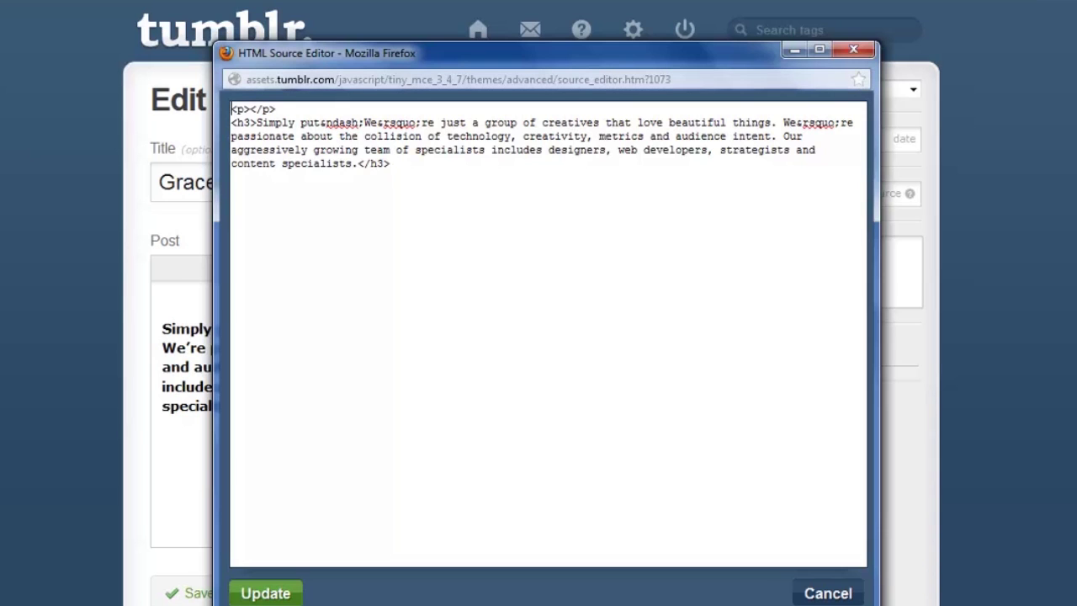
mouse_move(505, 53)
left_mouse_down()
mouse_move(777, 62)
mouse_move(701, 57)
left_mouse_up()
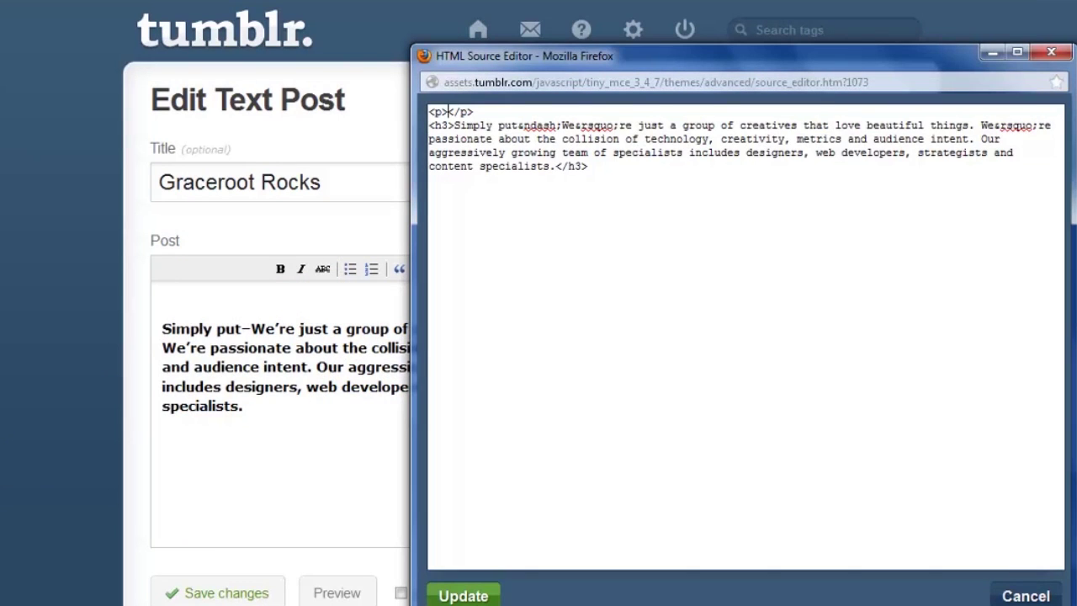
- Delete the empty <p></p> and change the body's <h3> tags to <p>
key("BackSpace")
key("BackSpace")
key("BackSpace")
key("Delete")
key("Delete")
key("Delete")
key("Delete")
key("shift+Left")
key("shift+Left")
type("p")
left_click_drag(449, 125, 435, 125)
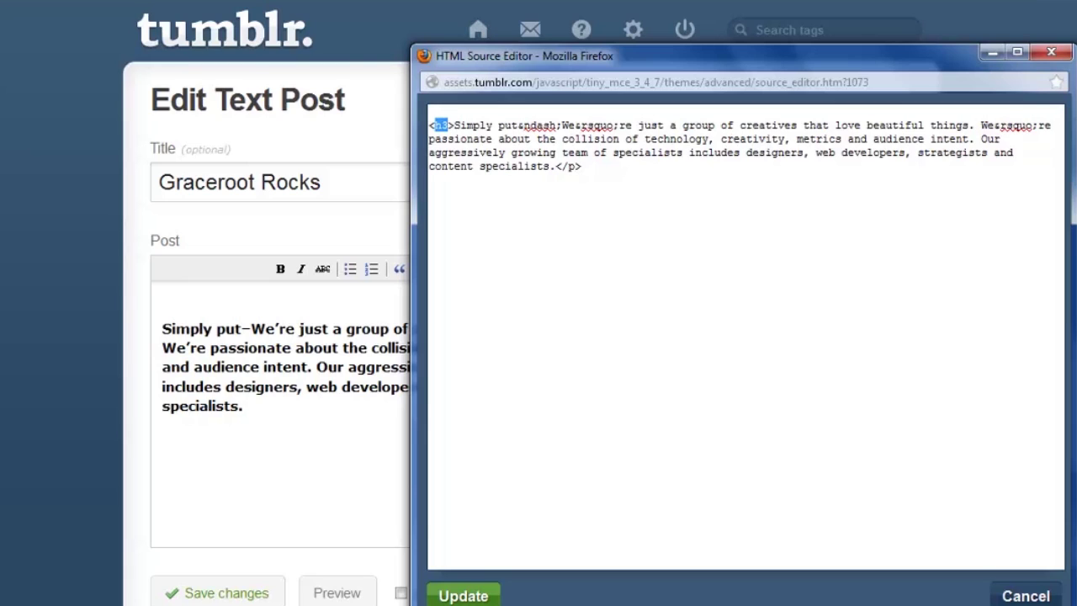
type("p")
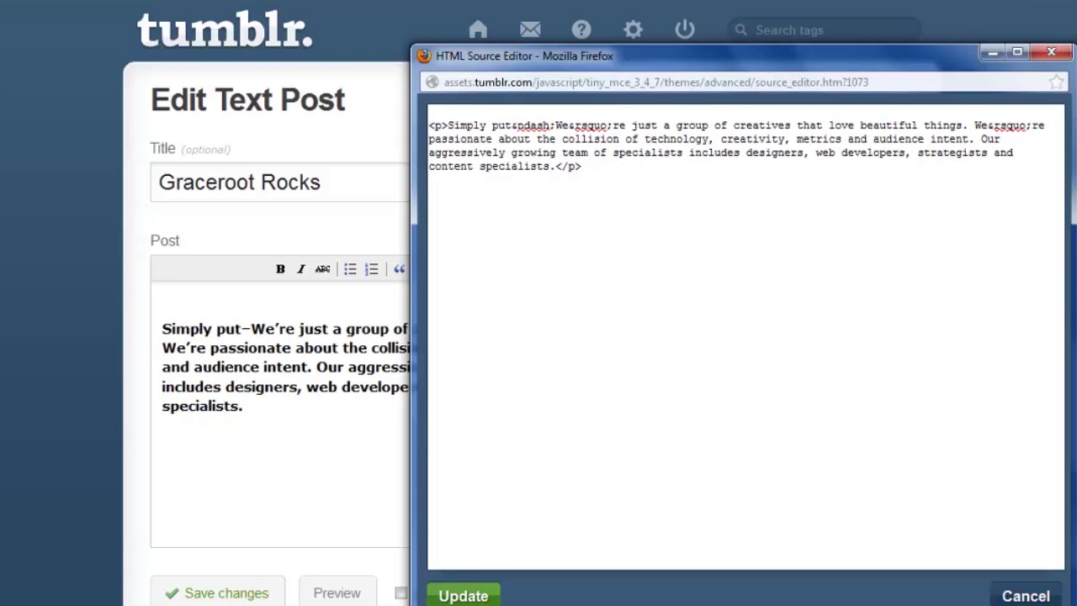
- Add <h1>Graceroot Design</h1> on the first line and apply the source changes
key("Up")
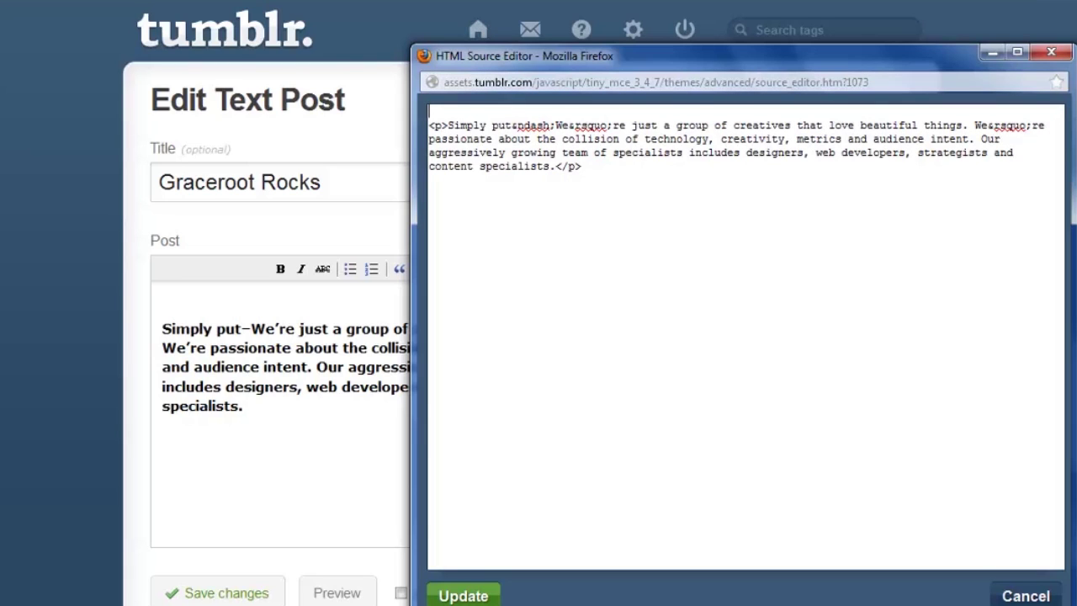
type("<h")
type("1")
type(">")
key("BackSpace")
type(">")
type("Gr")
type("ace")
type("root Des")
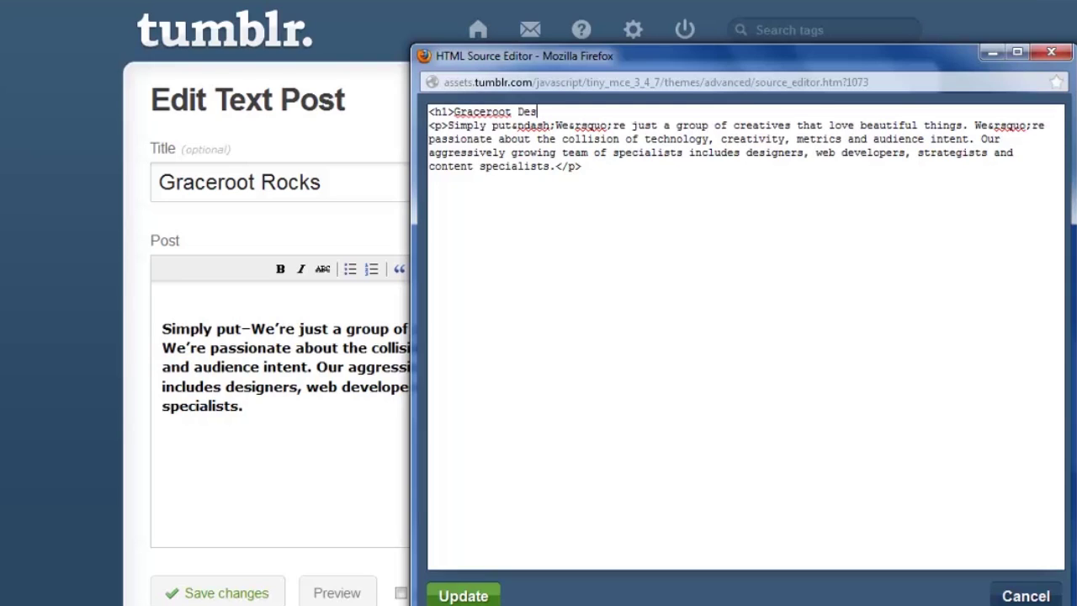
type("ign<")
type("/h")
type("1>")
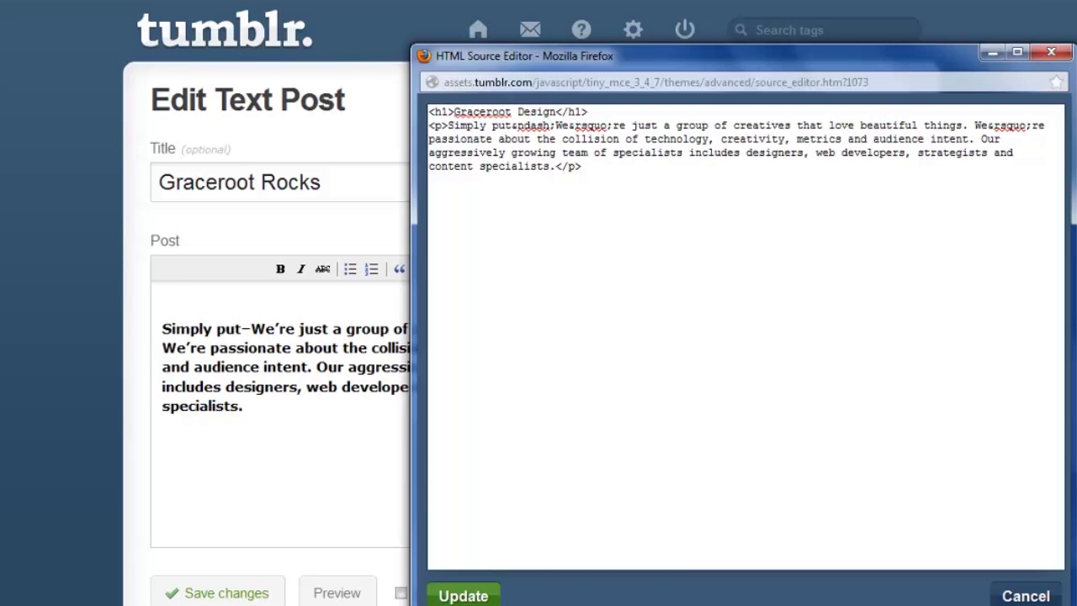
left_click(463, 596)
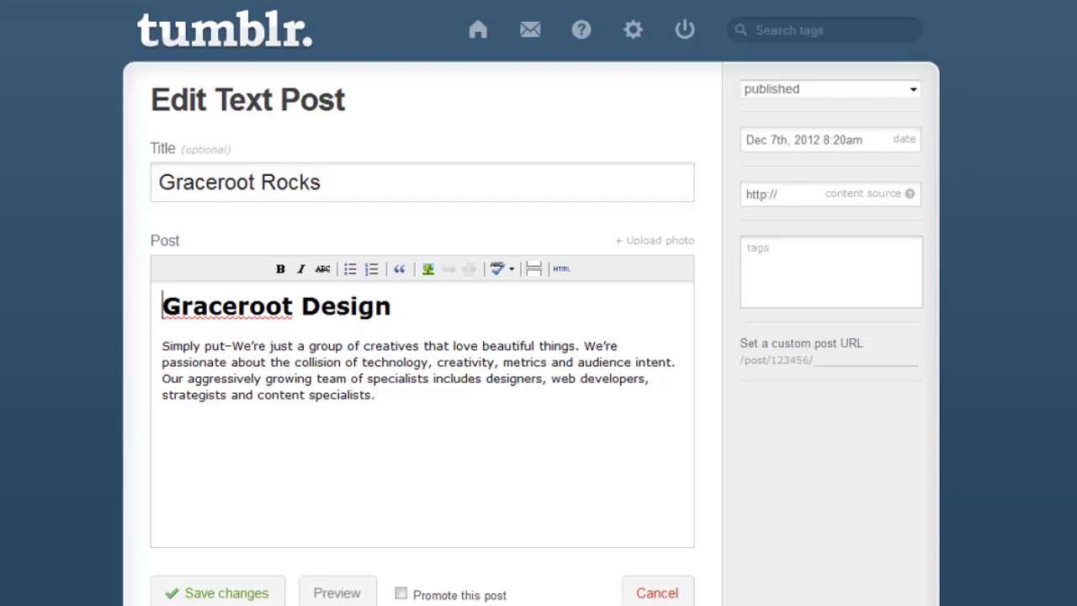
- Save the edited post with its new Graceroot Design heading
scroll(531, 337, "down", 1)
left_click(207, 526)
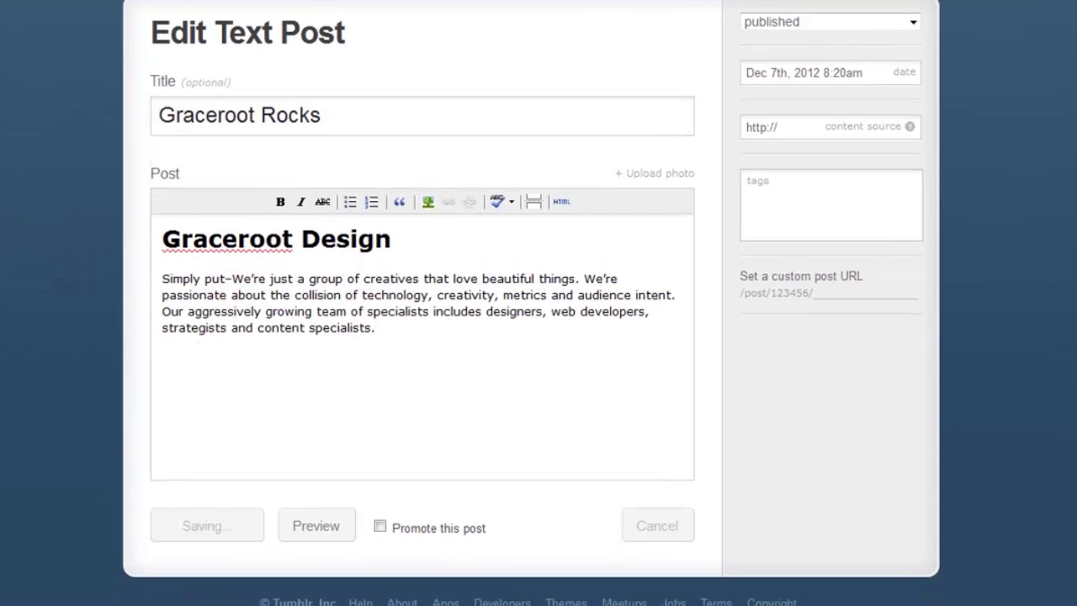